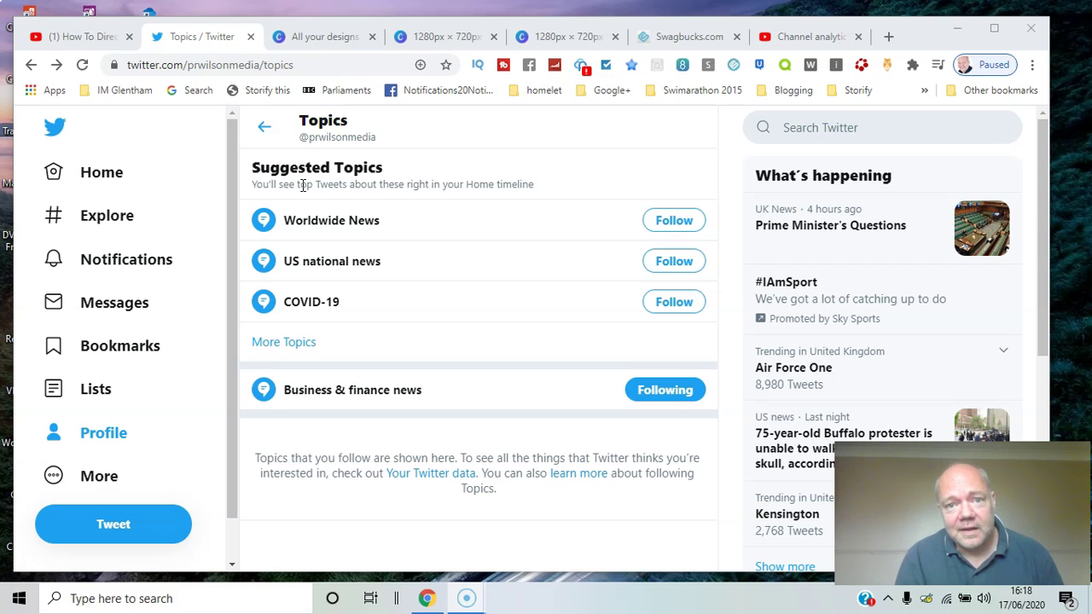
# Return to Home and open the Topics page from the More menu.
pyautogui.click(127, 181)
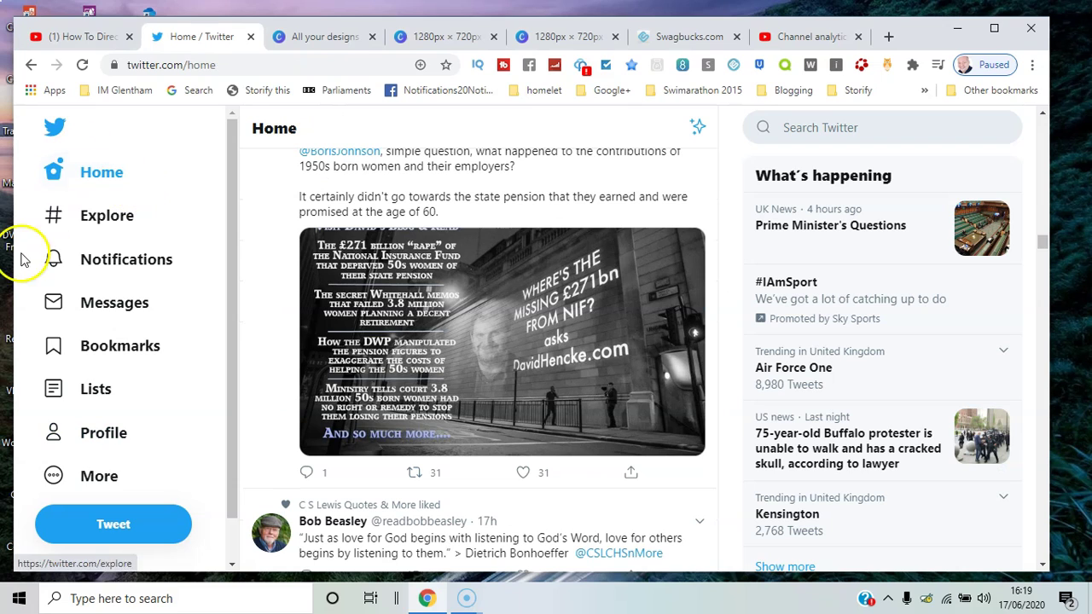
pyautogui.click(112, 486)
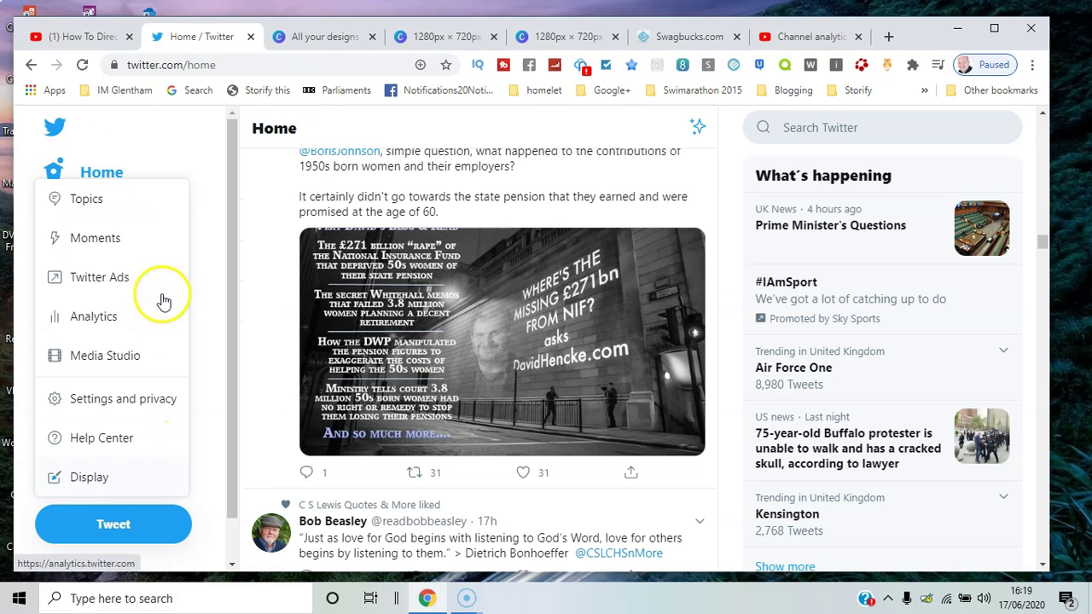
pyautogui.click(99, 203)
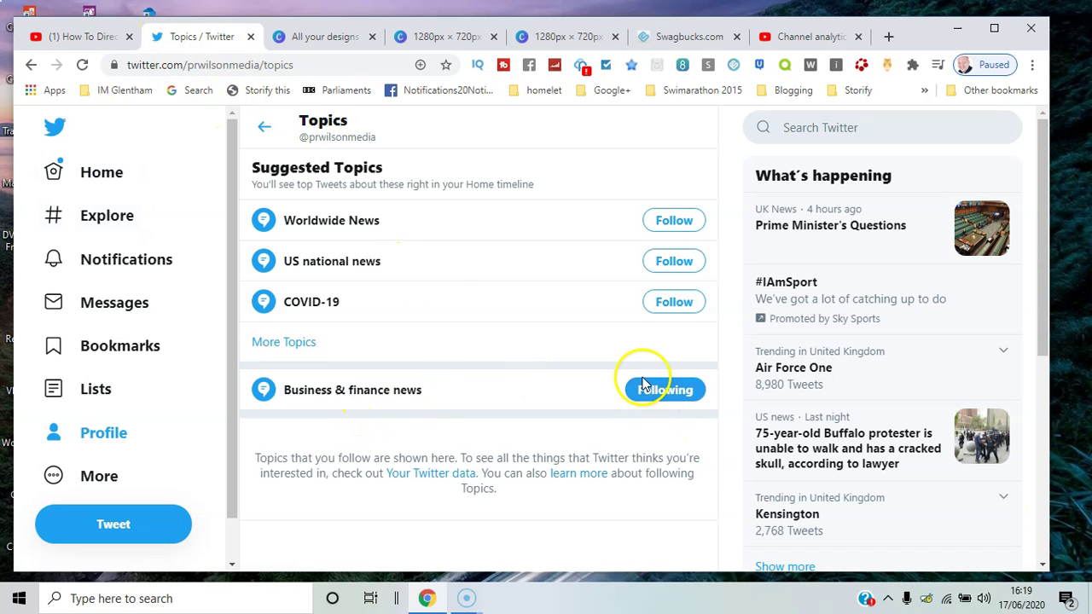
# Open More Topics and expand Entertainment, briefly expanding Digital creators & channels and Podcasts.
pyautogui.click(298, 342)
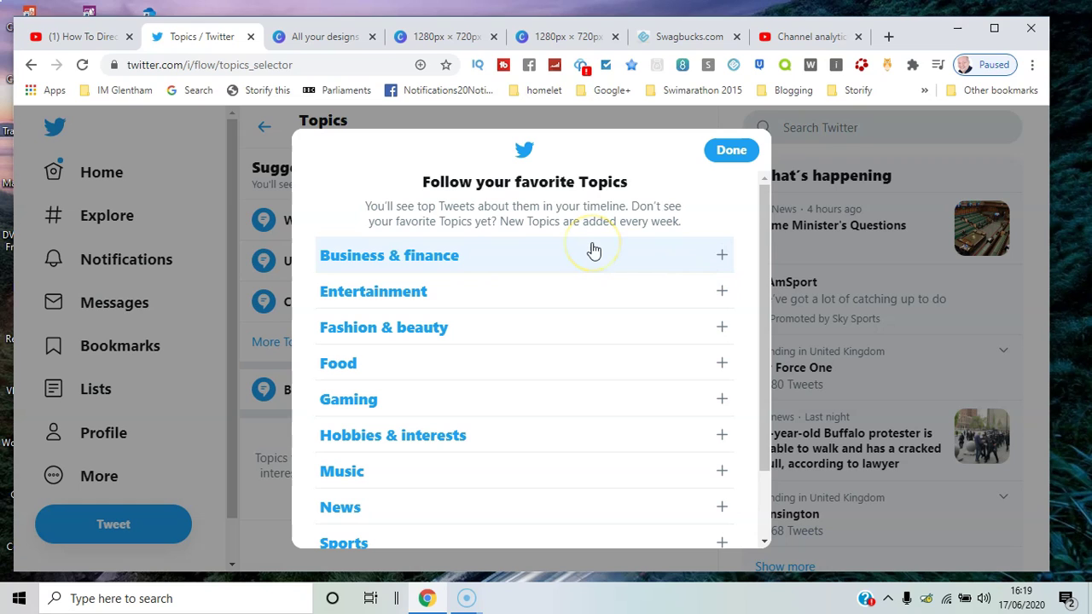
pyautogui.moveTo(763, 237); pyautogui.dragTo(763, 253)
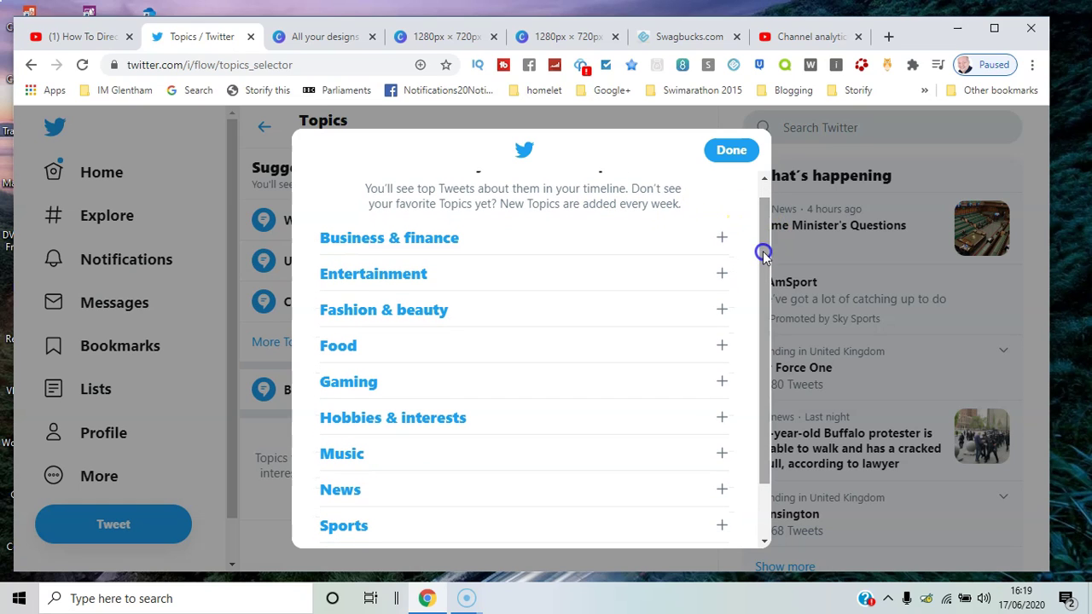
pyautogui.click(721, 275)
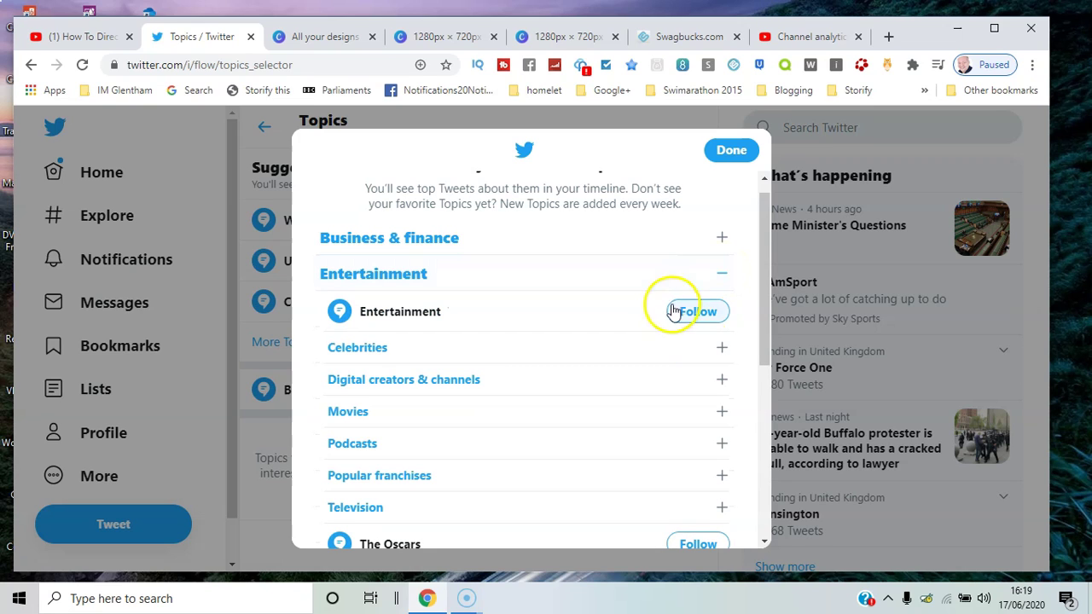
pyautogui.click(721, 380)
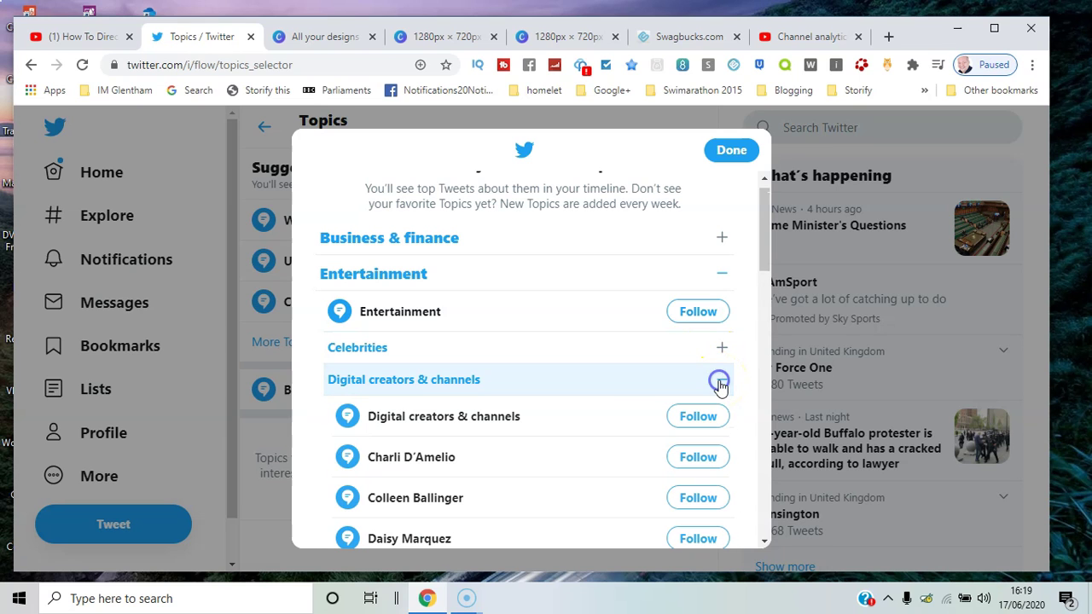
pyautogui.moveTo(759, 248); pyautogui.dragTo(766, 209)
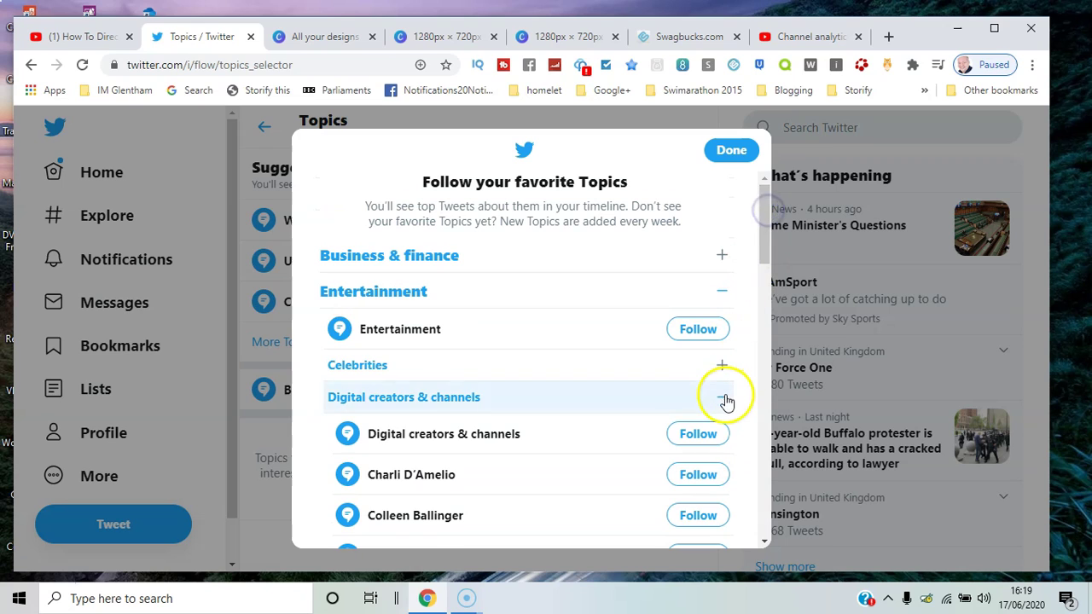
pyautogui.click(722, 397)
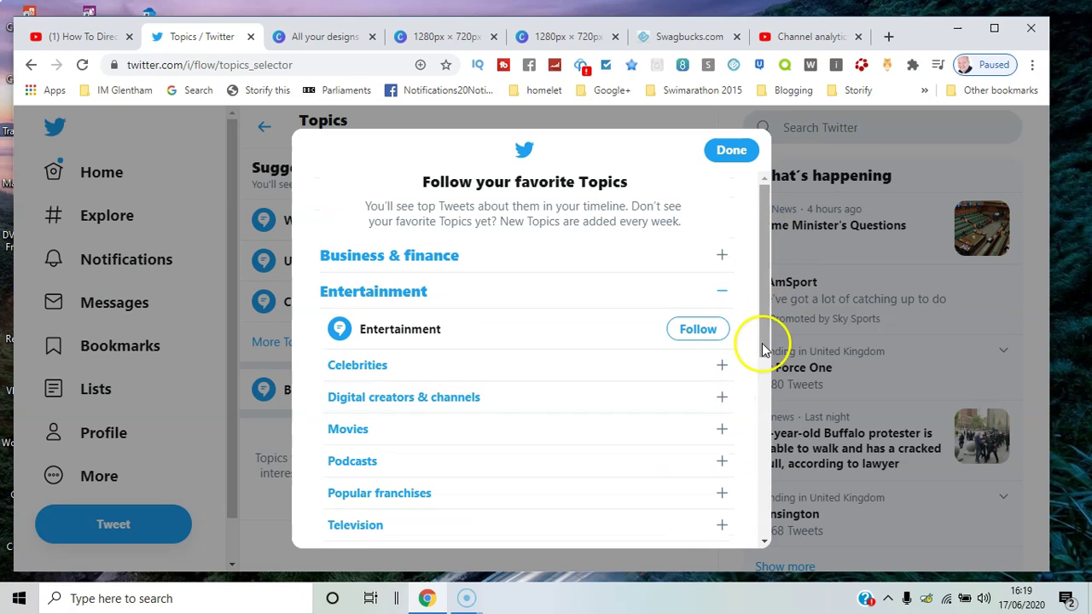
pyautogui.click(722, 467)
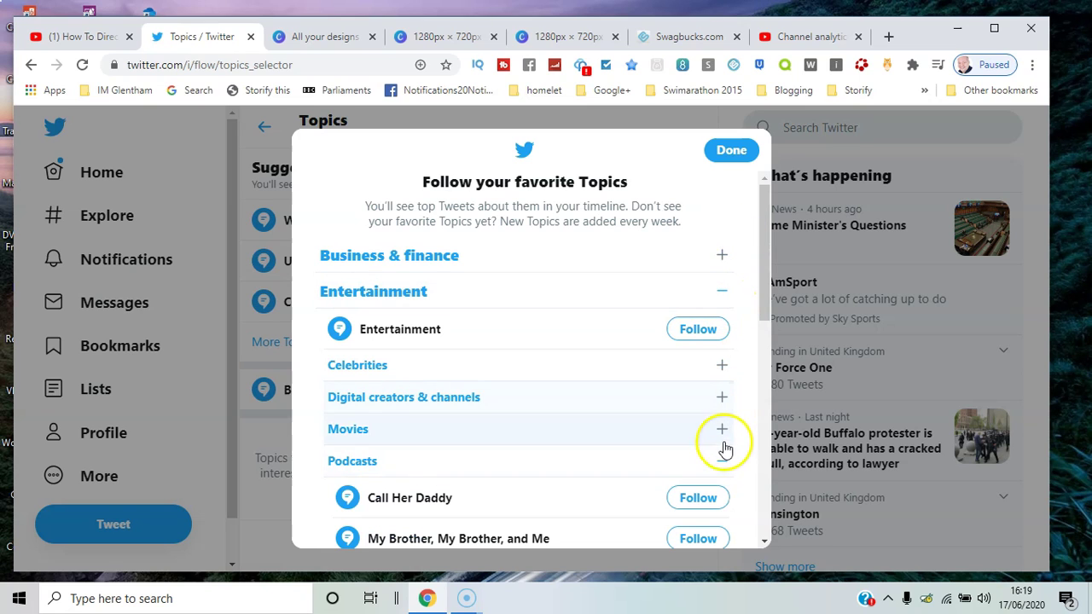
pyautogui.click(722, 462)
pyautogui.moveTo(764, 286); pyautogui.dragTo(773, 430)
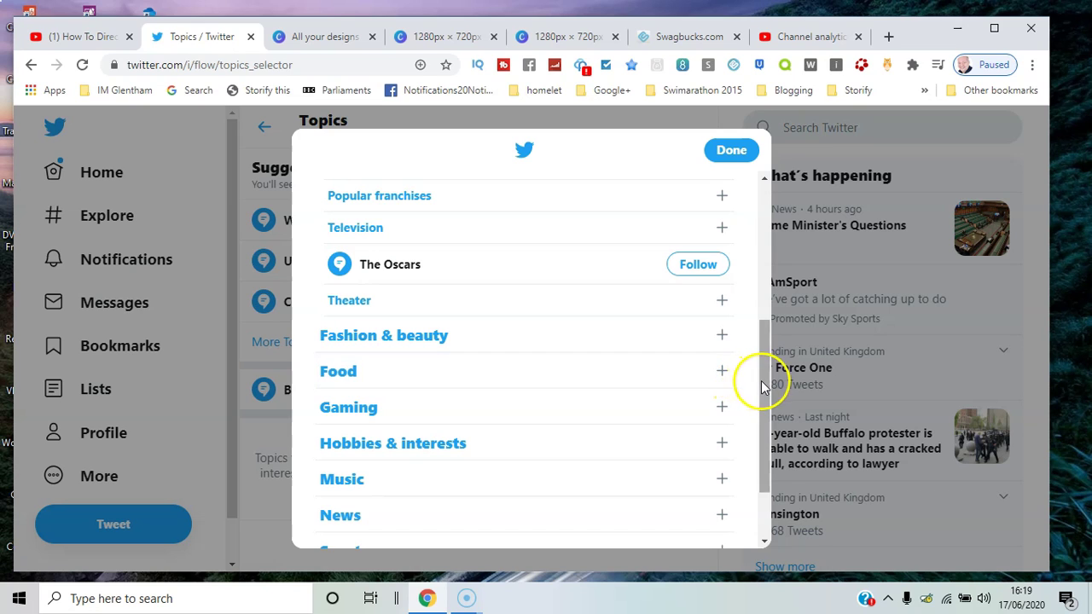
# Under Technology, follow Artificial intelligence, Augmented reality and Cloud computing, then confirm with Done.
pyautogui.moveTo(763, 385); pyautogui.dragTo(768, 444)
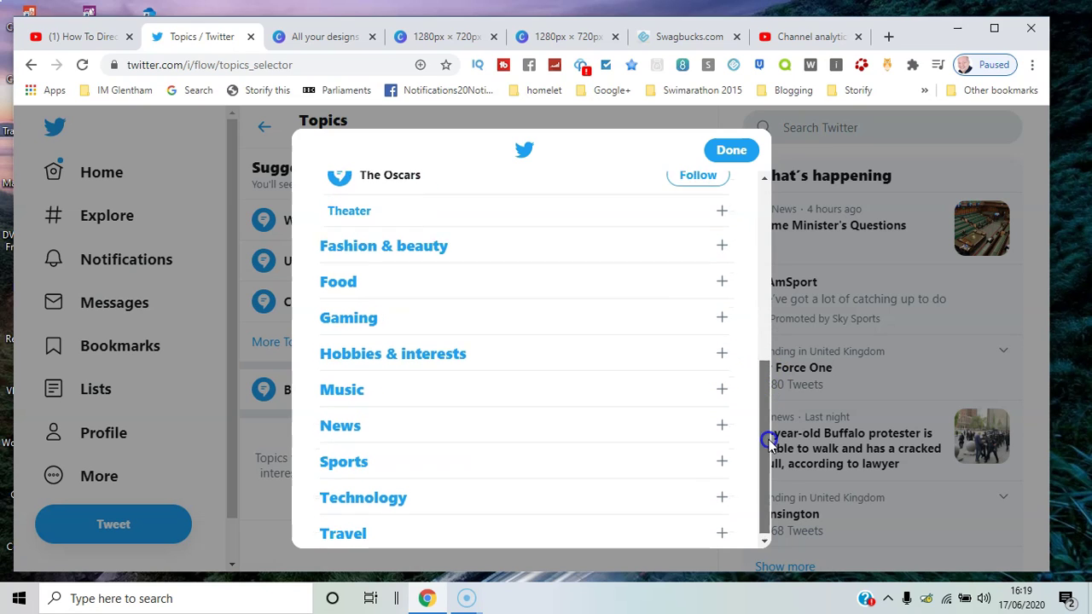
pyautogui.click(721, 495)
pyautogui.moveTo(763, 341); pyautogui.dragTo(767, 415)
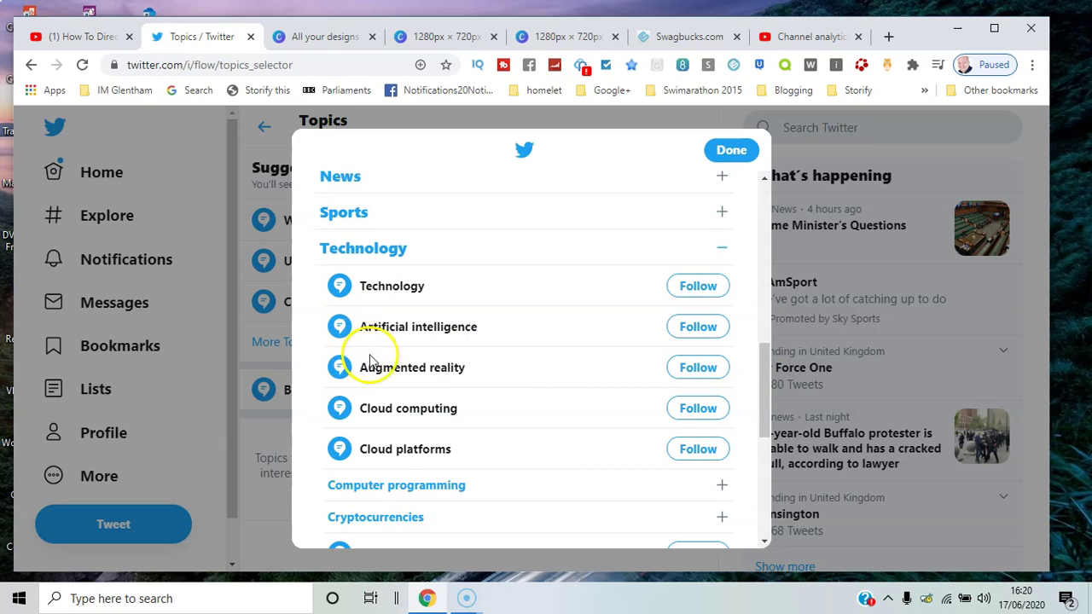
pyautogui.click(707, 331)
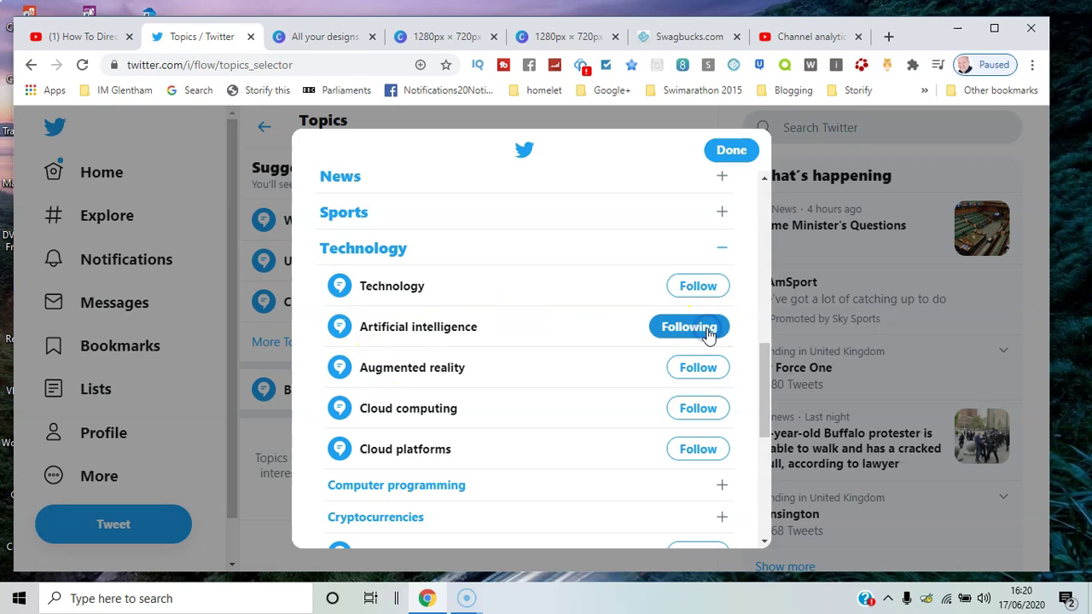
pyautogui.click(691, 381)
pyautogui.click(695, 417)
pyautogui.moveTo(768, 397)
pyautogui.mouseDown()
pyautogui.moveTo(768, 474)
pyautogui.moveTo(749, 233)
pyautogui.mouseUp()
pyautogui.click(724, 148)
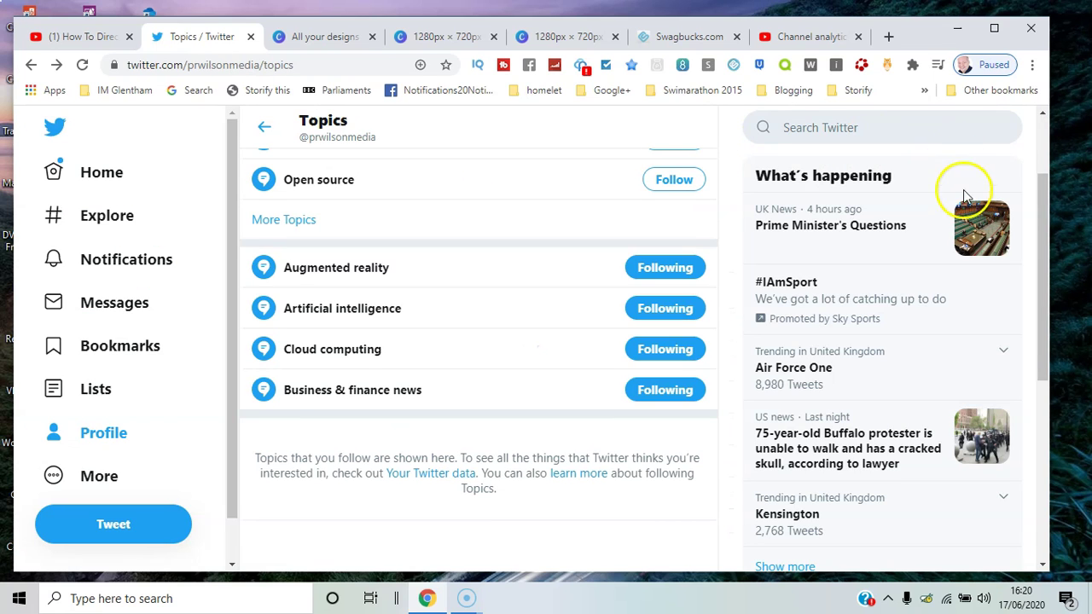
# Go back to the Home timeline and refresh it.
pyautogui.moveTo(1043, 176); pyautogui.dragTo(1034, 127)
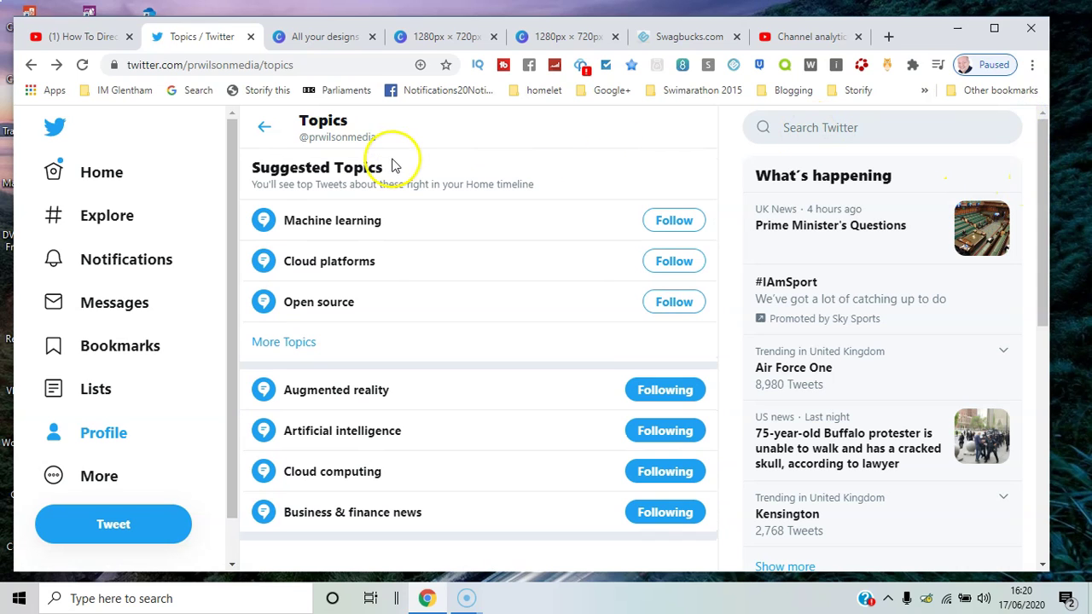
pyautogui.click(255, 137)
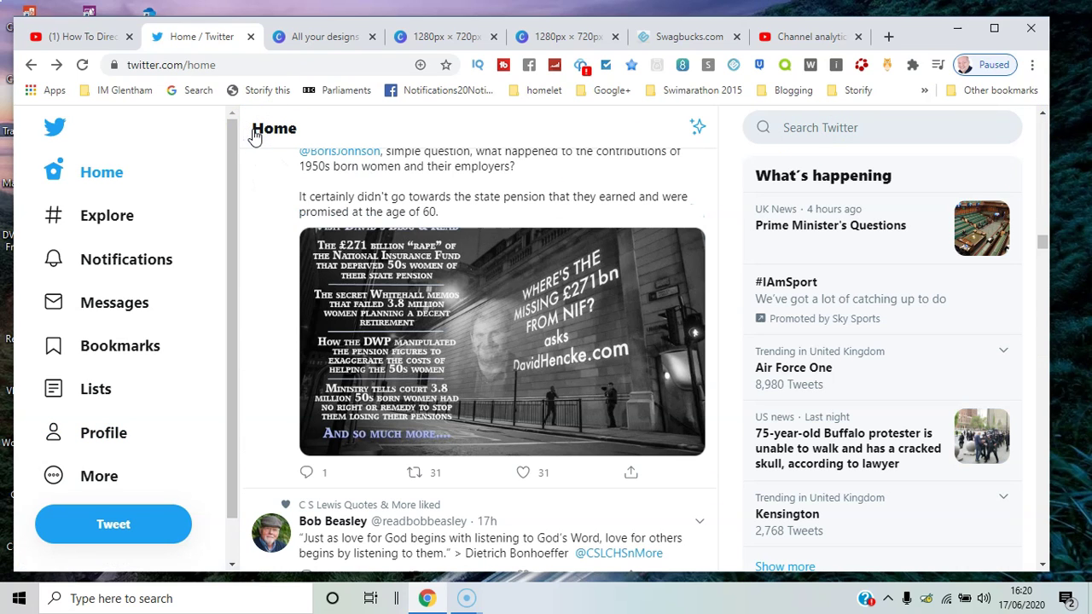
pyautogui.click(113, 183)
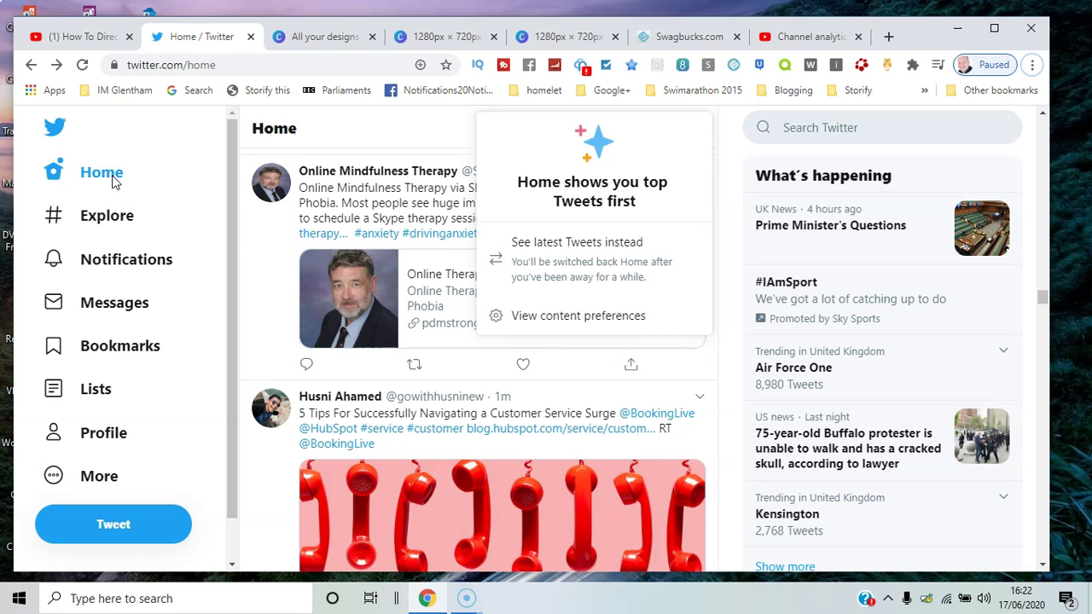
# Review the Home ordering options and Content preferences, then close the top Tweets popup.
pyautogui.click(113, 181)
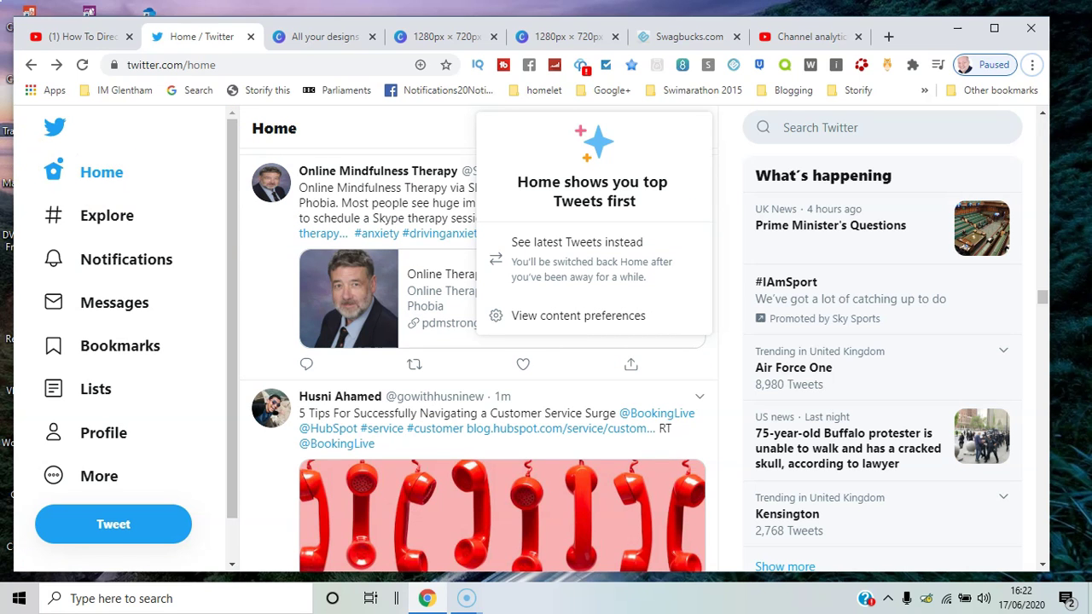
pyautogui.click(344, 124)
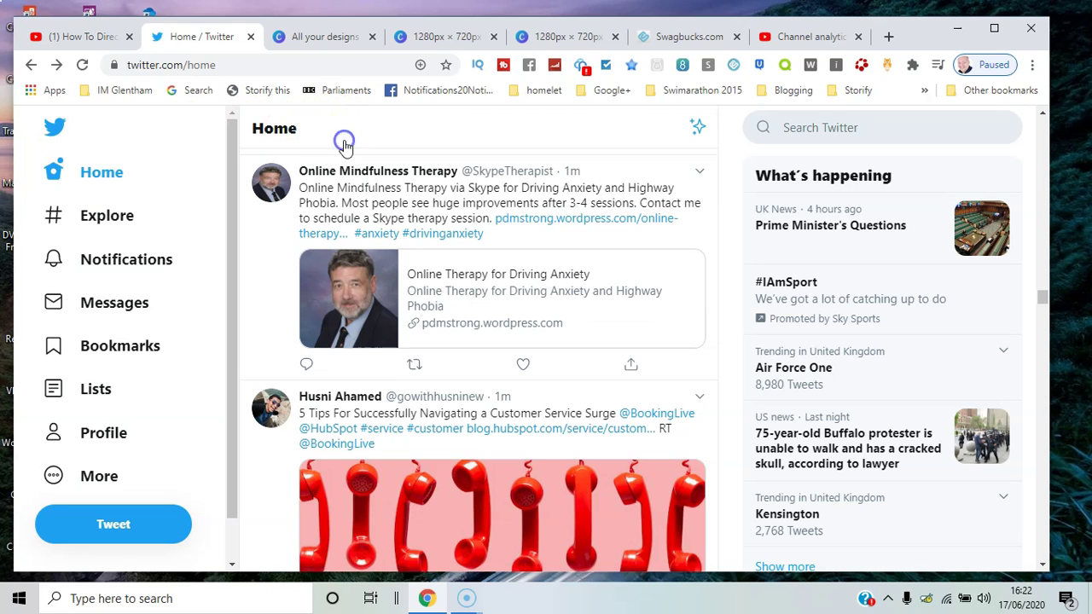
pyautogui.click(699, 127)
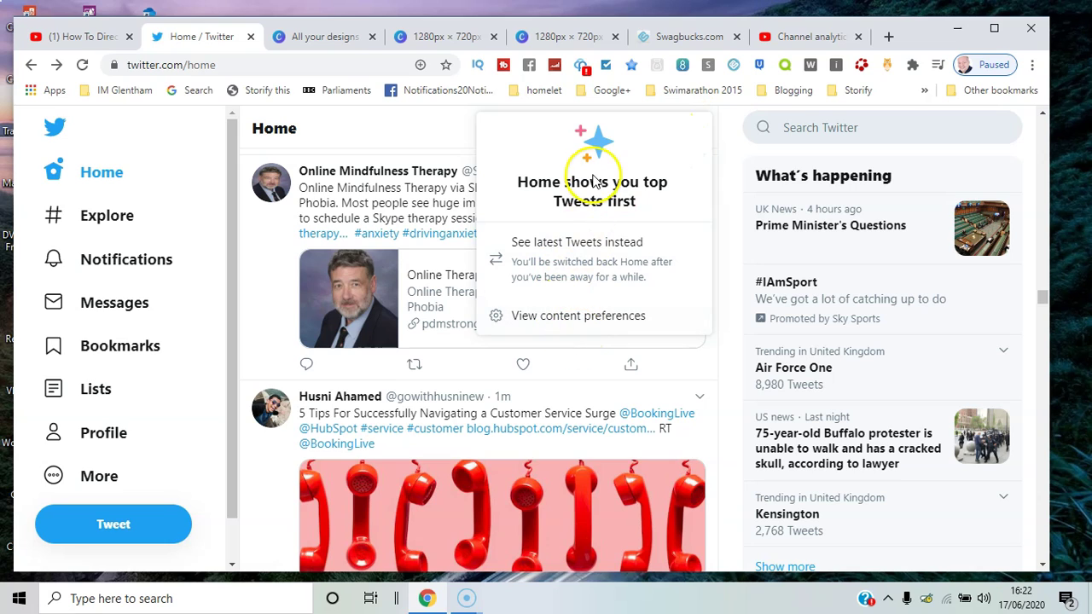
pyautogui.click(611, 253)
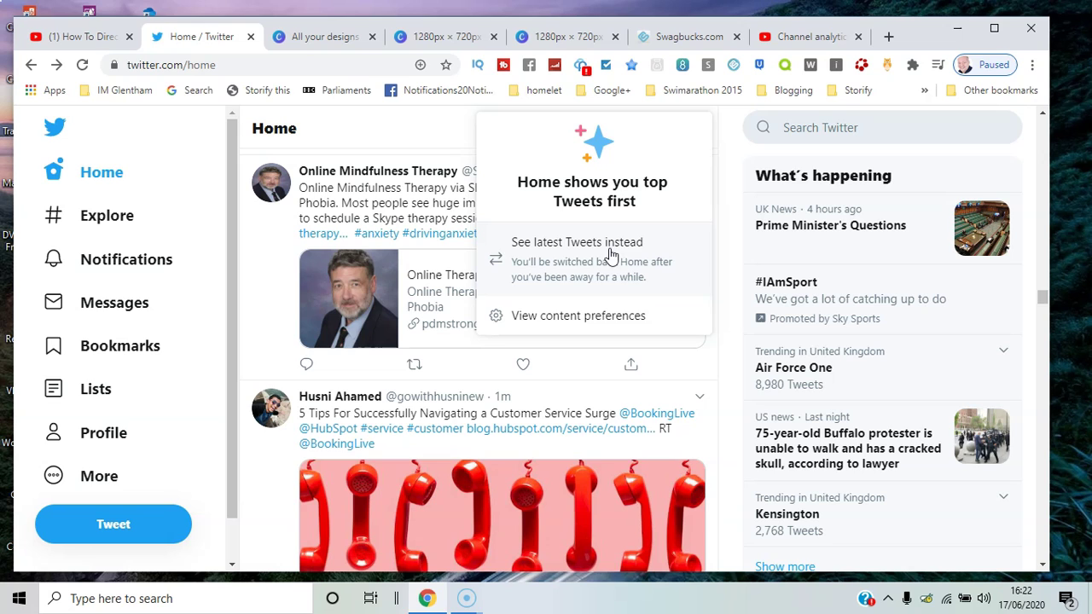
pyautogui.click(593, 315)
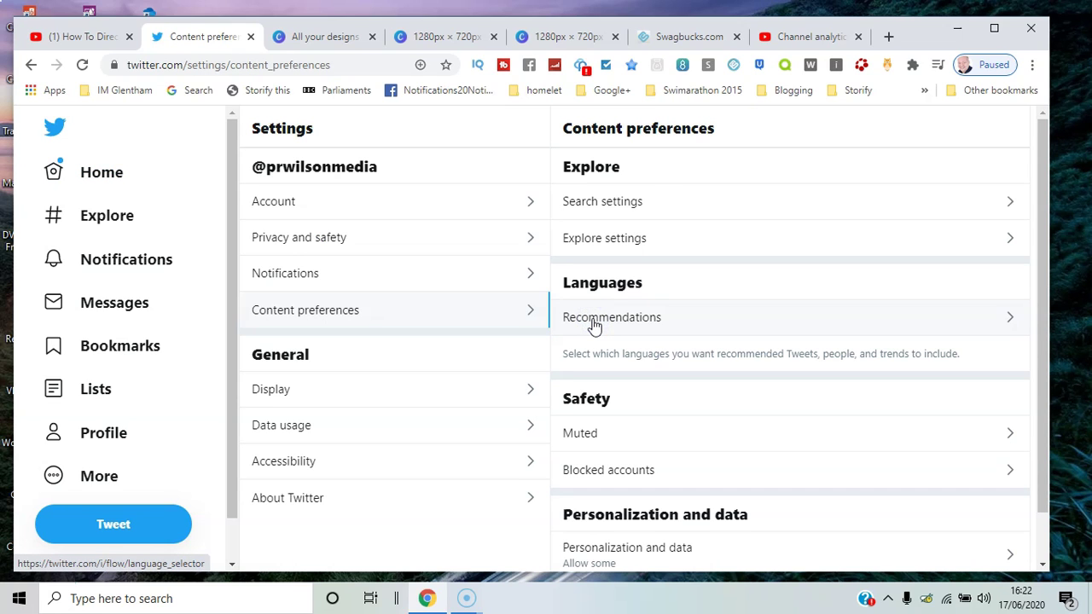
pyautogui.click(199, 155)
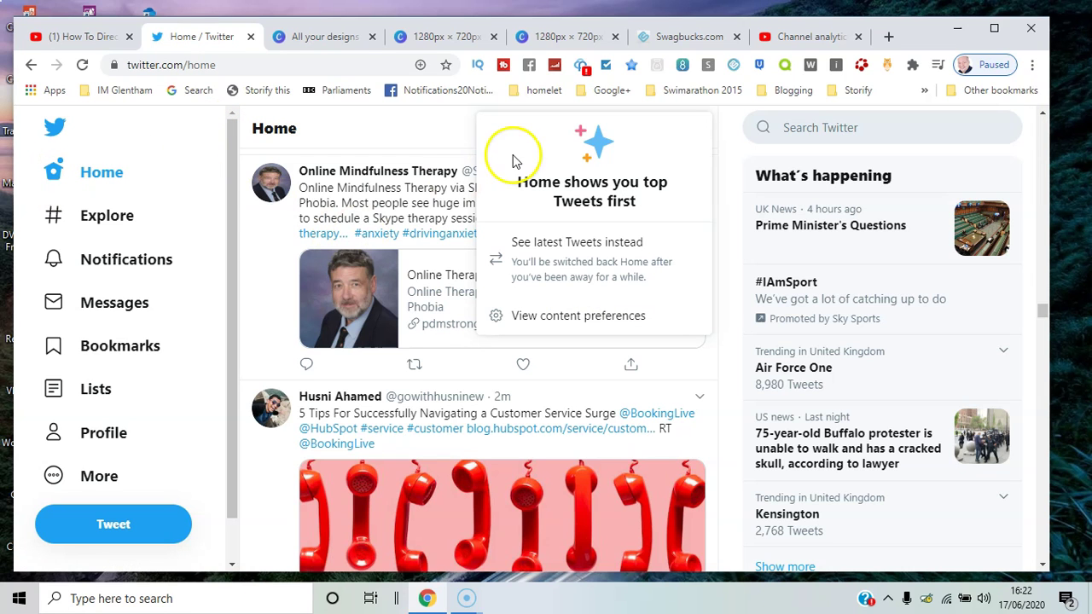
pyautogui.click(429, 132)
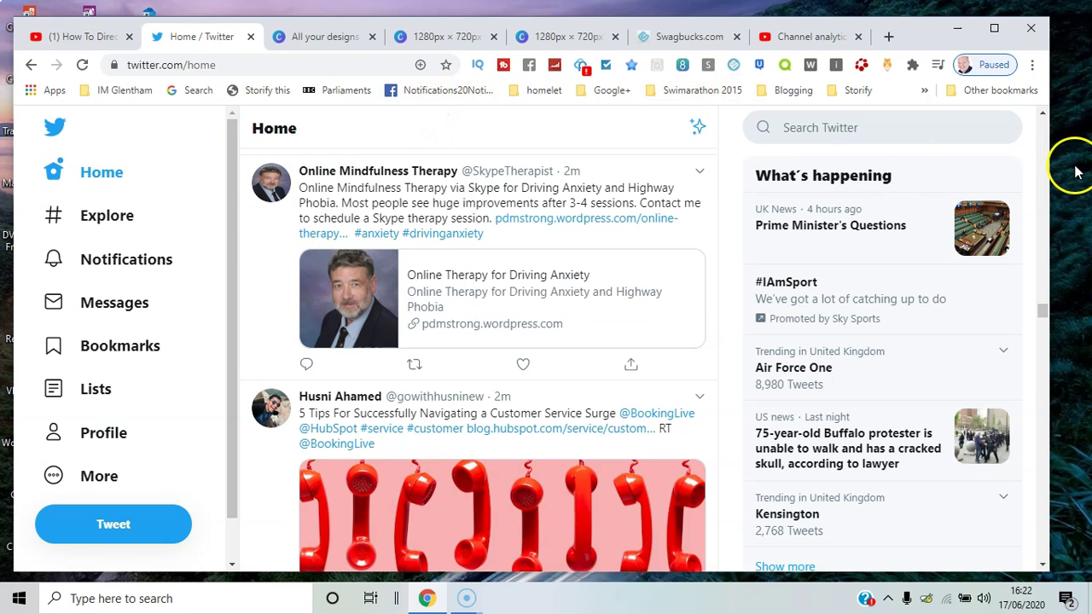
# Scroll down the Home timeline to the U.S. Catholic Bishops tweet.
pyautogui.click(1043, 314)
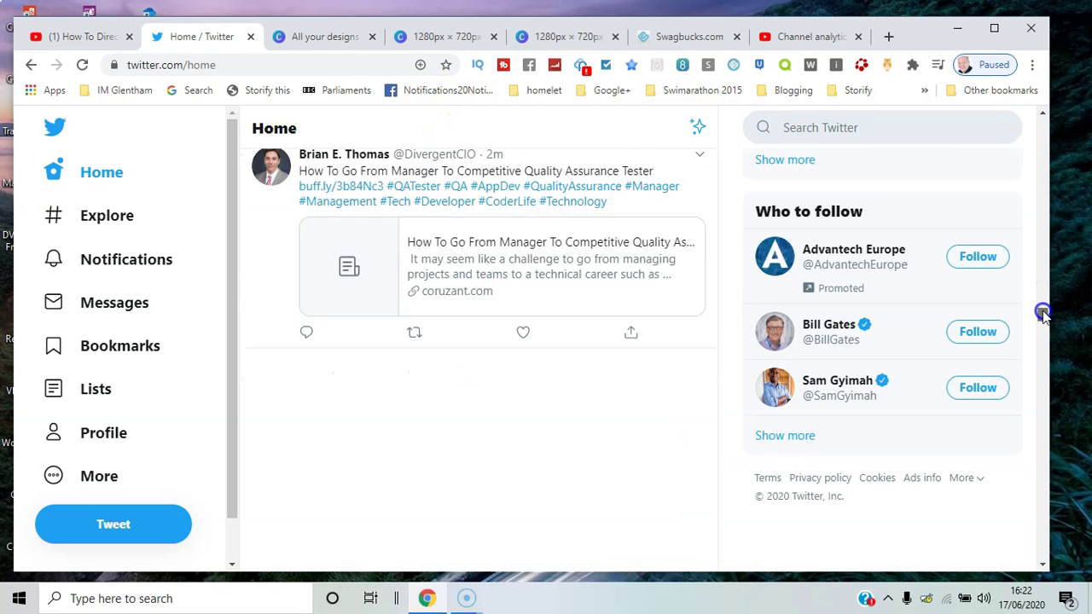
pyautogui.click(1042, 314)
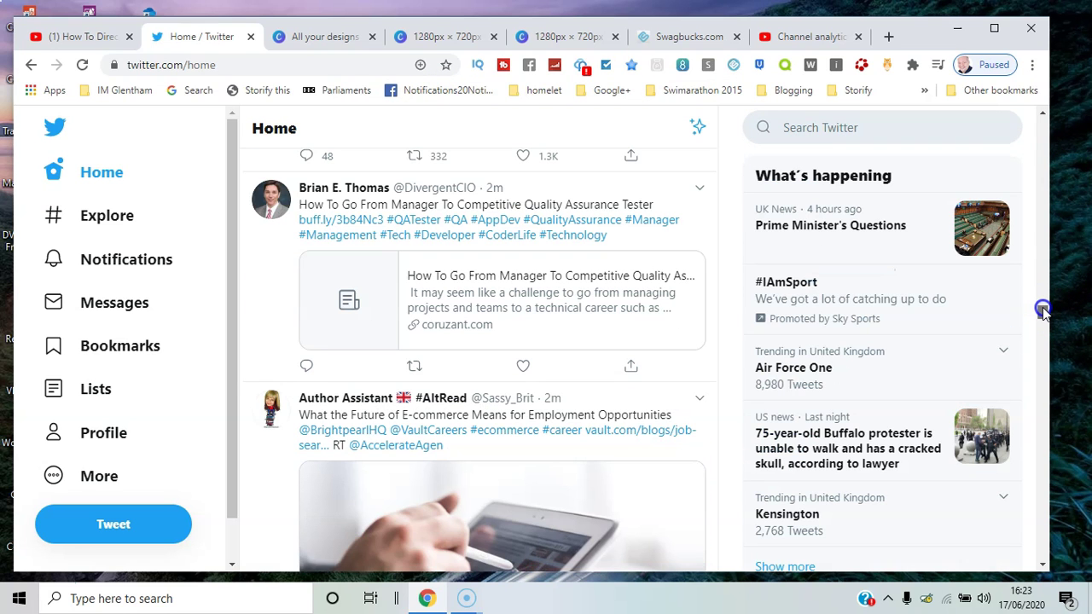
pyautogui.click(1042, 311)
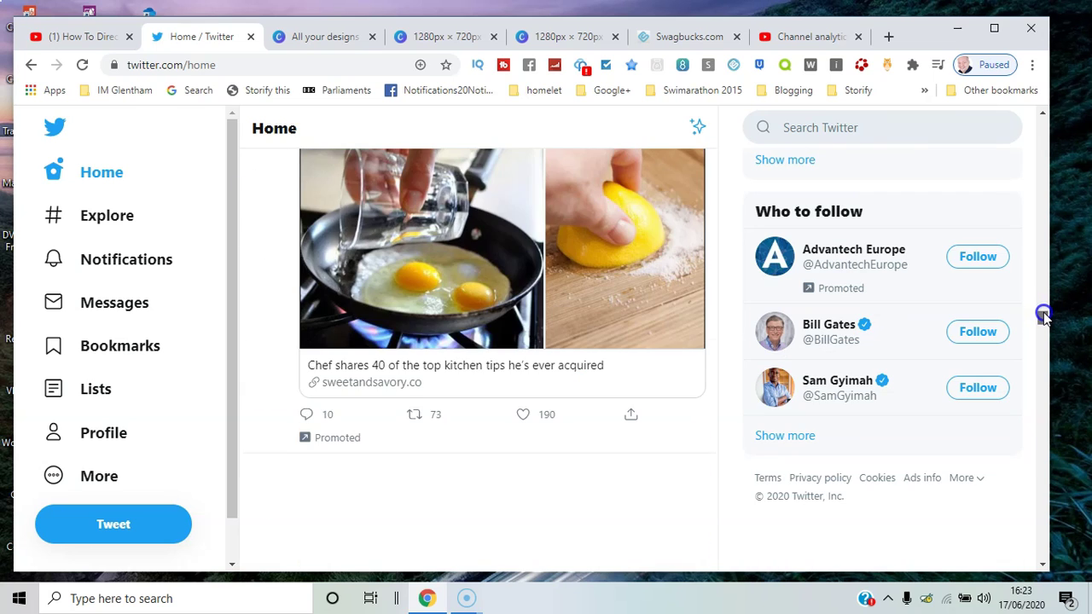
pyautogui.click(1044, 316)
pyautogui.click(1044, 321)
pyautogui.click(1047, 325)
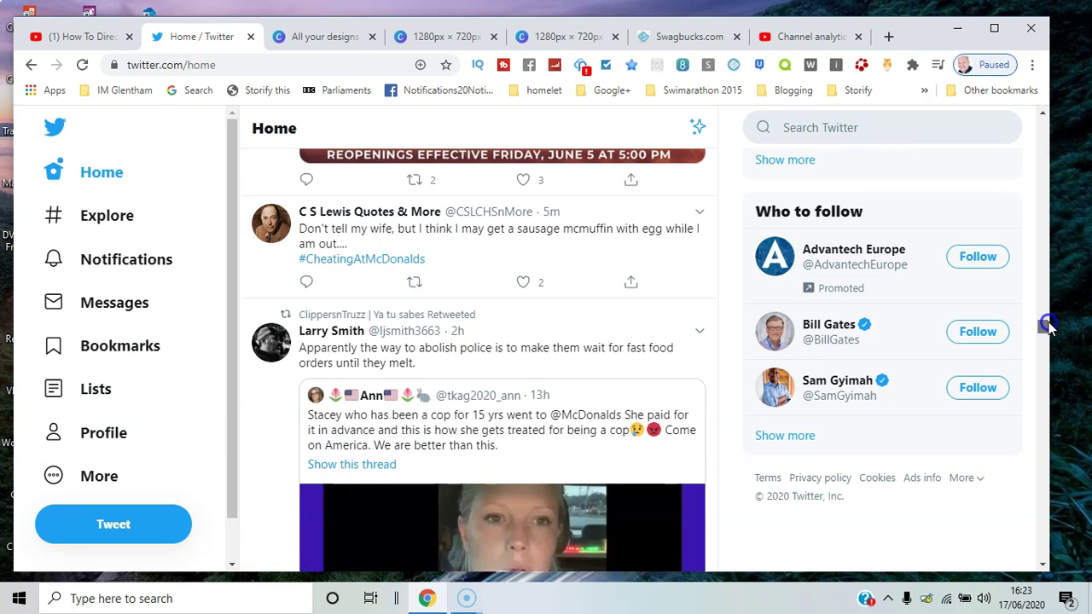
pyautogui.click(1047, 326)
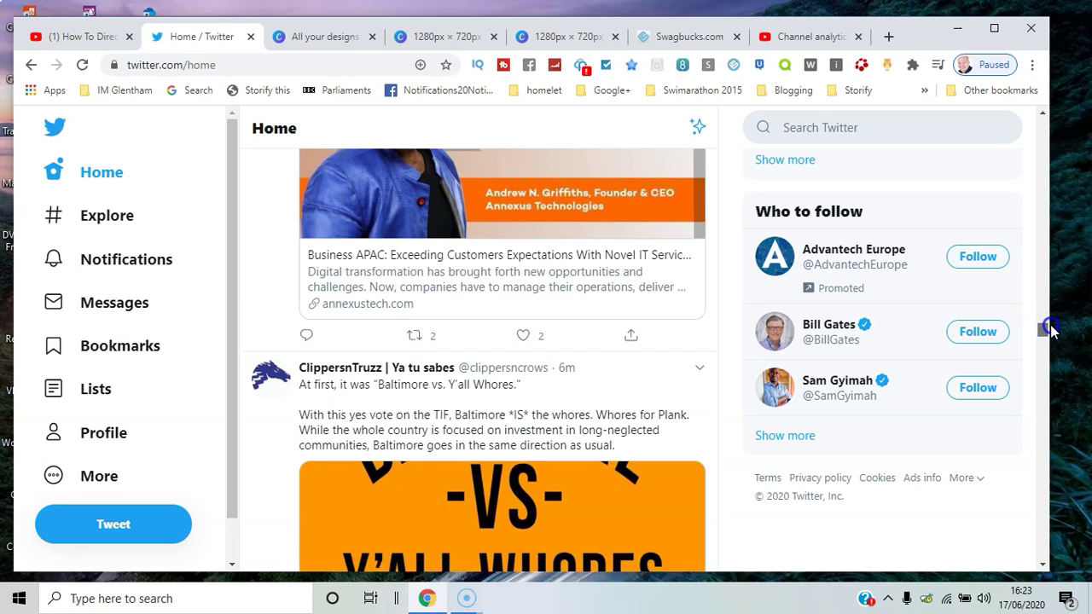
pyautogui.click(1049, 329)
pyautogui.click(1052, 334)
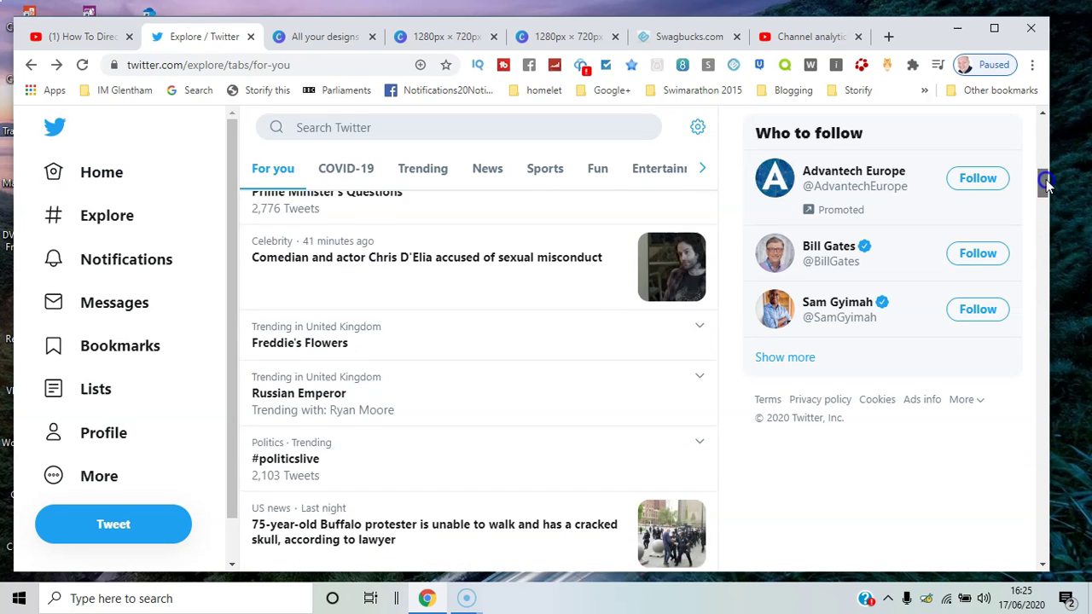
# Scroll the Explore For you tab past Machine learning and Cloud platforms to Business & finance news.
pyautogui.moveTo(1046, 179)
pyautogui.mouseDown()
pyautogui.moveTo(1045, 139)
pyautogui.moveTo(1072, 249)
pyautogui.moveTo(1085, 437)
pyautogui.mouseUp()
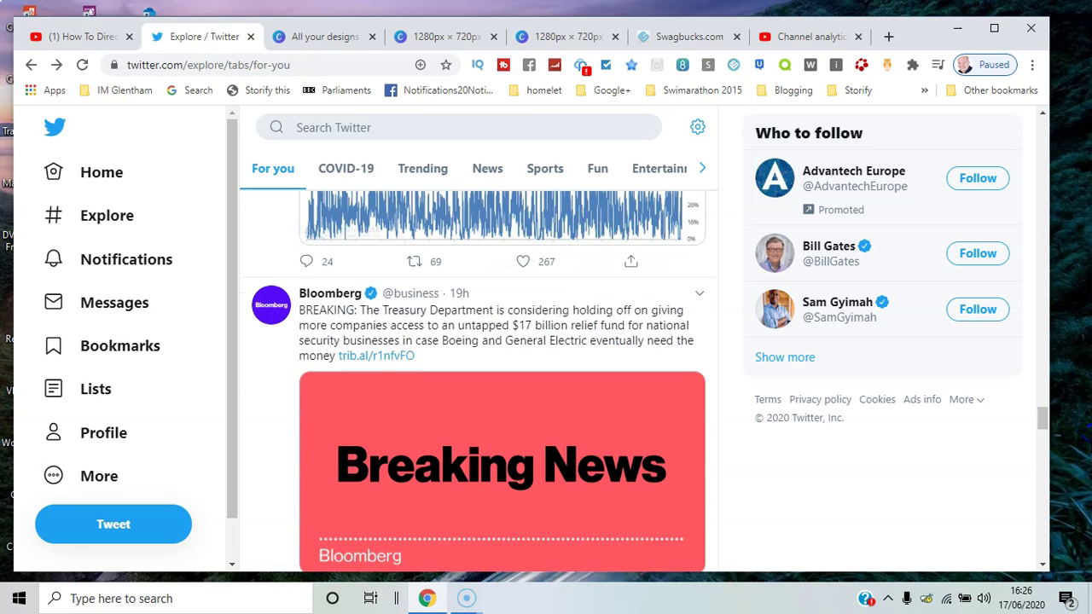